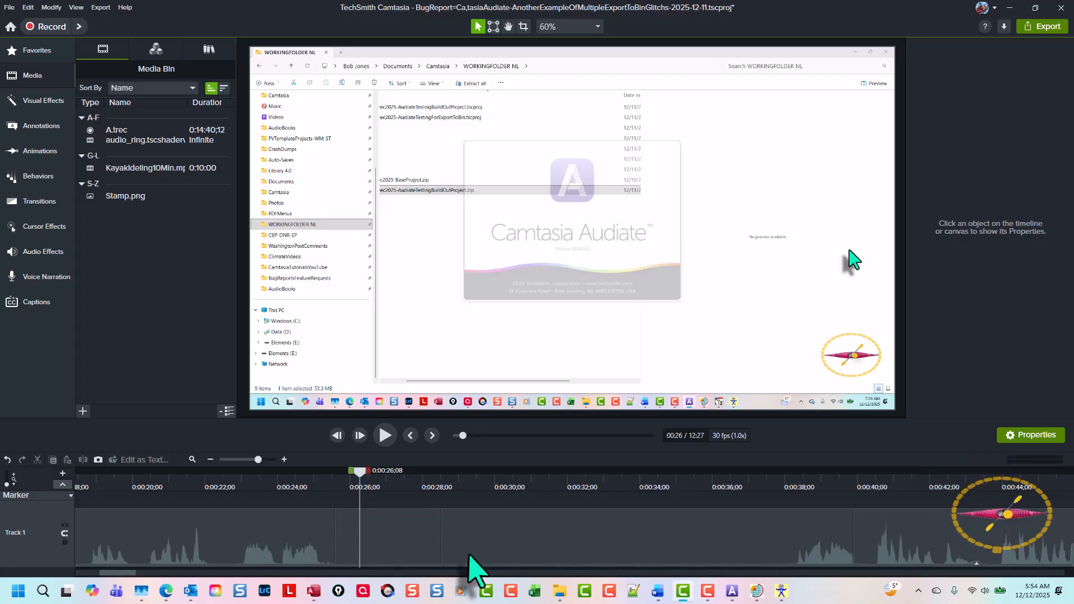
Move the playhead to the start of the silent section at 0:00:26;13
click(341, 472)
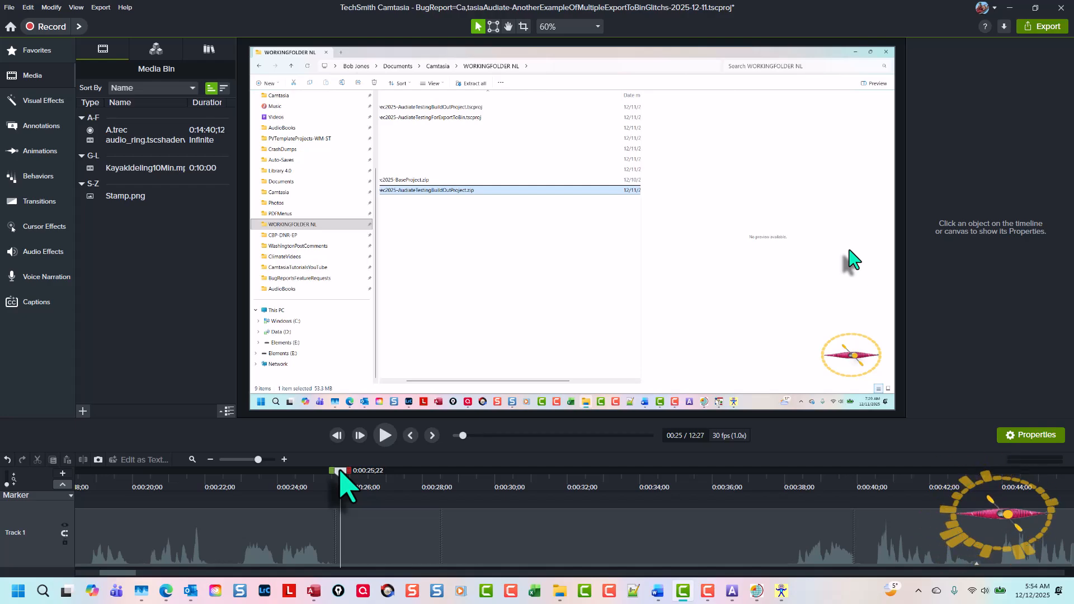
drag(339, 472, 365, 472)
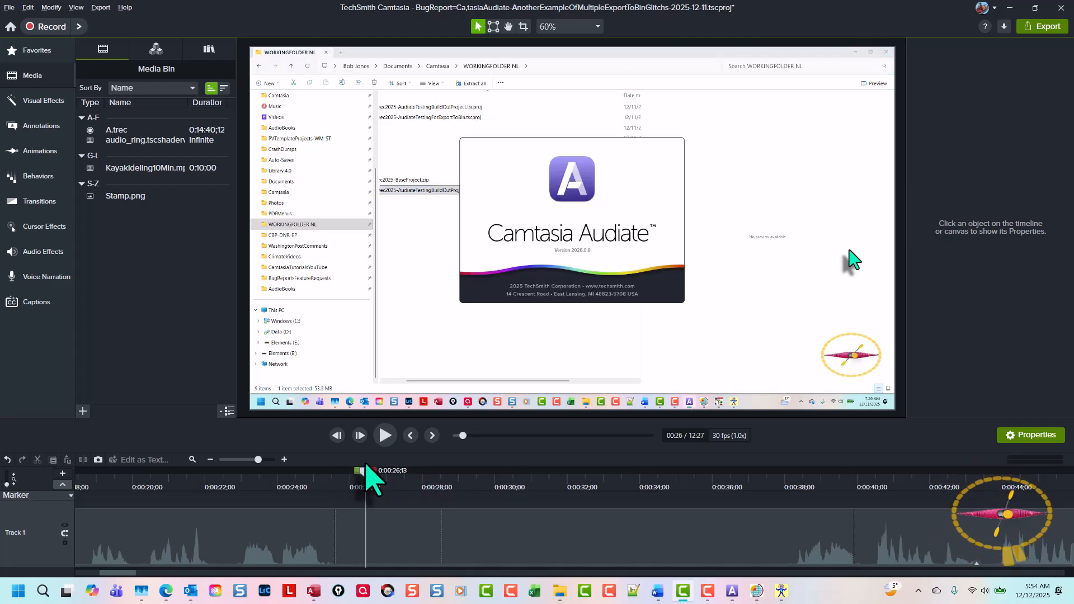
drag(476, 359, 455, 391)
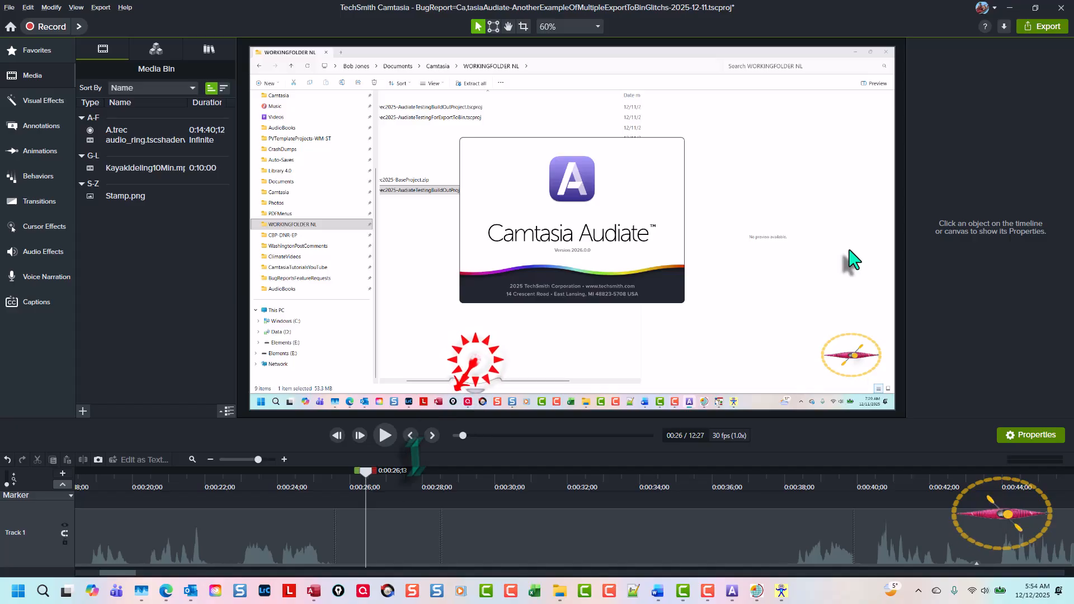
drag(414, 456, 364, 507)
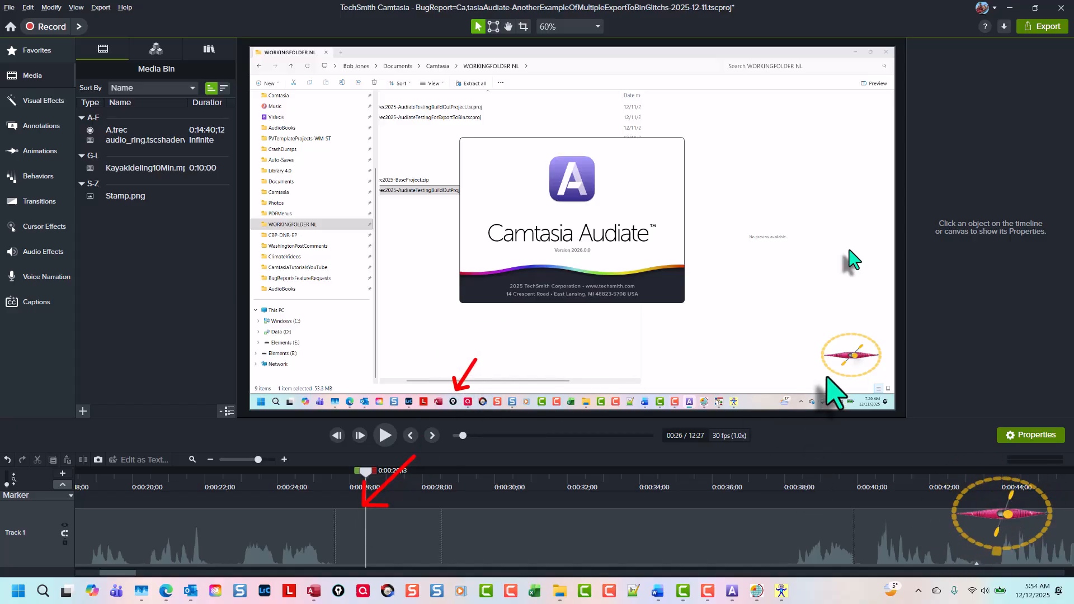
drag(826, 375, 817, 390)
drag(785, 456, 761, 500)
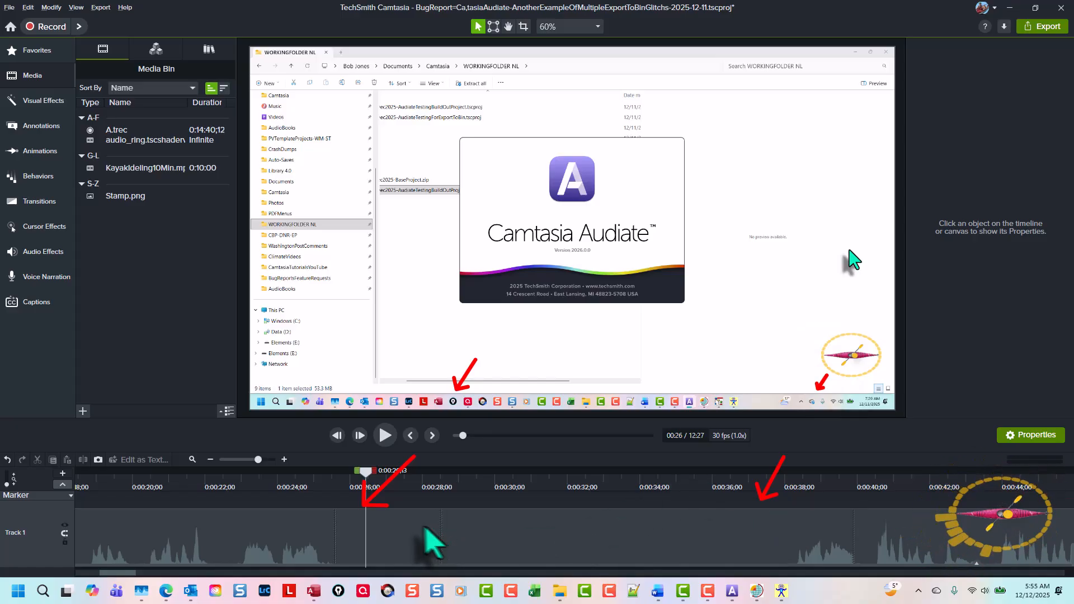
Split the A (Screen) clip on Track 1 at 0:00:26;13 and again at 0:00:37;10 to isolate the silent section
click(377, 540)
key(s)
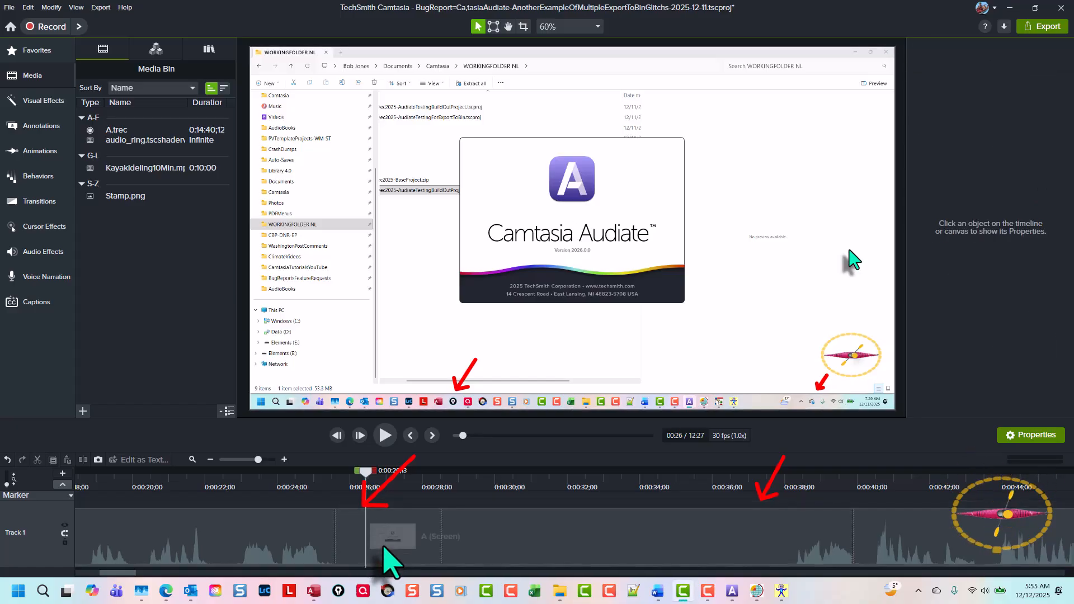
drag(366, 472, 761, 493)
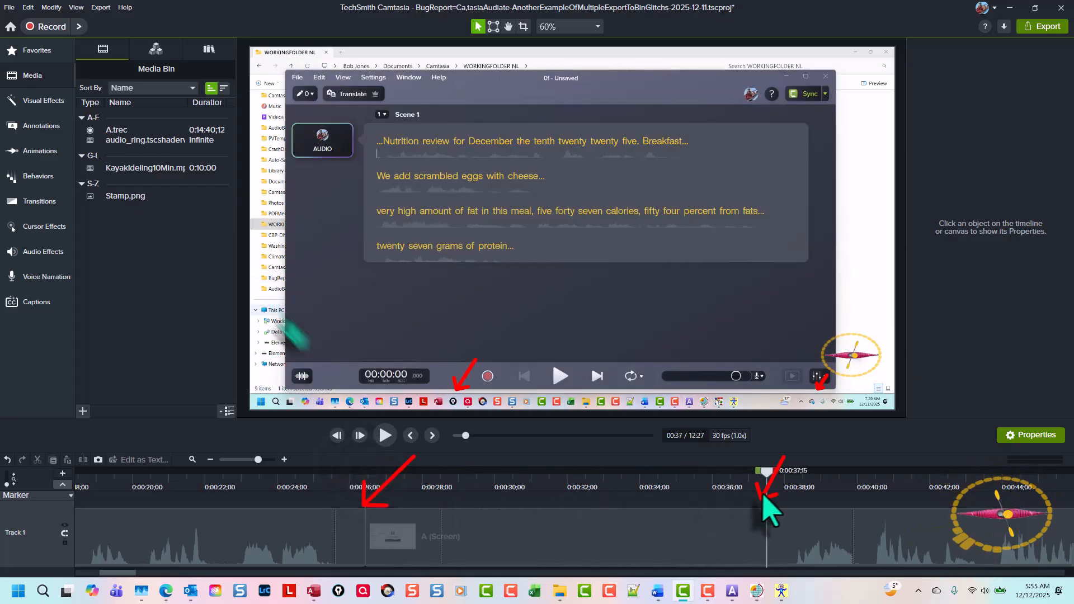
click(779, 536)
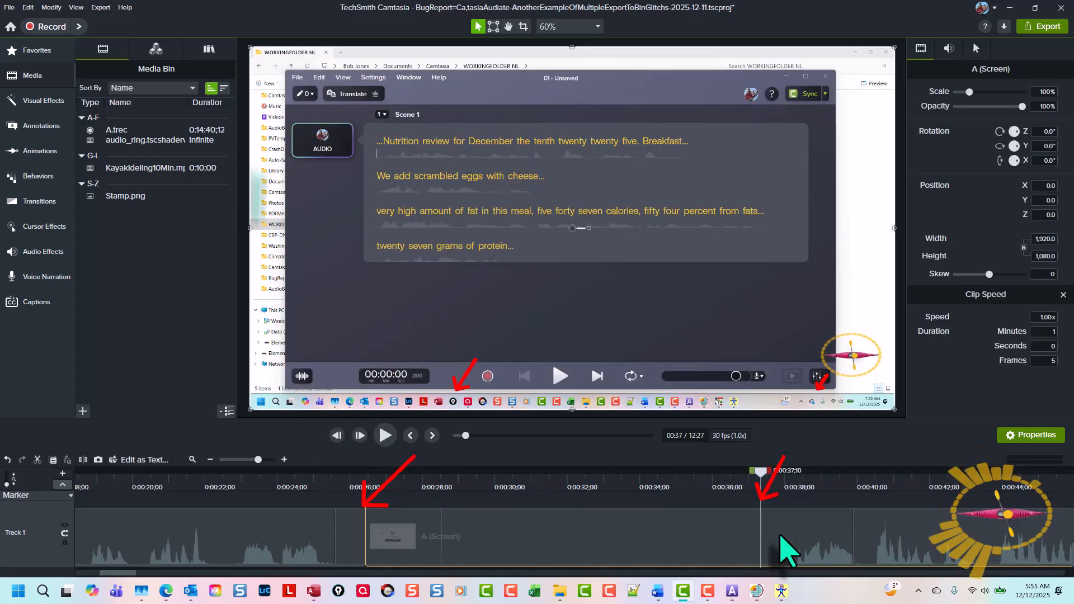
key(s)
Select the isolated middle section of A (Screen) and check its applied effects for Clip Speed
click(576, 531)
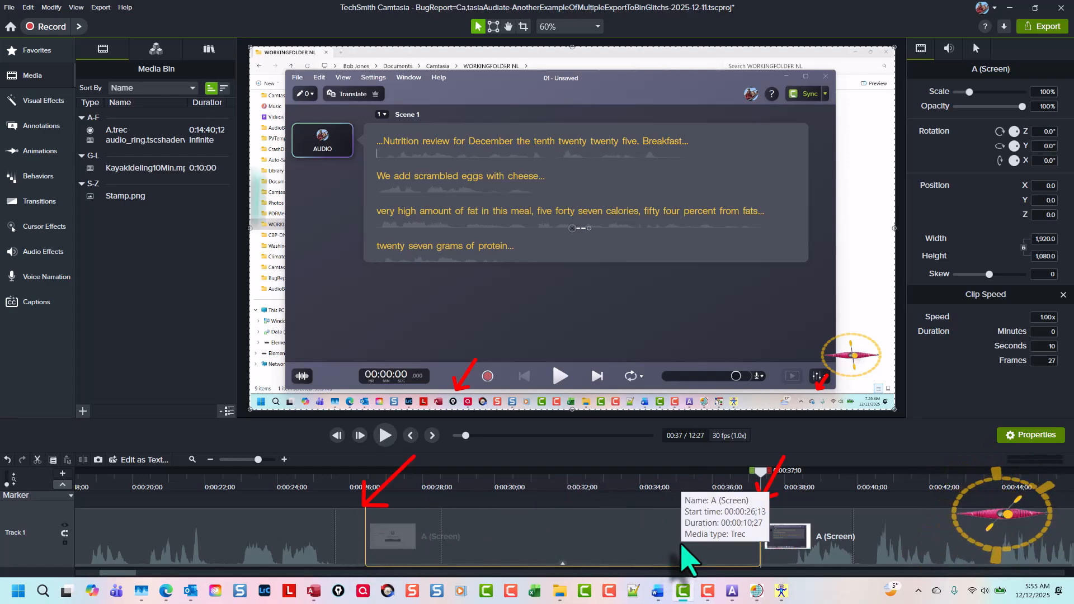
click(44, 100)
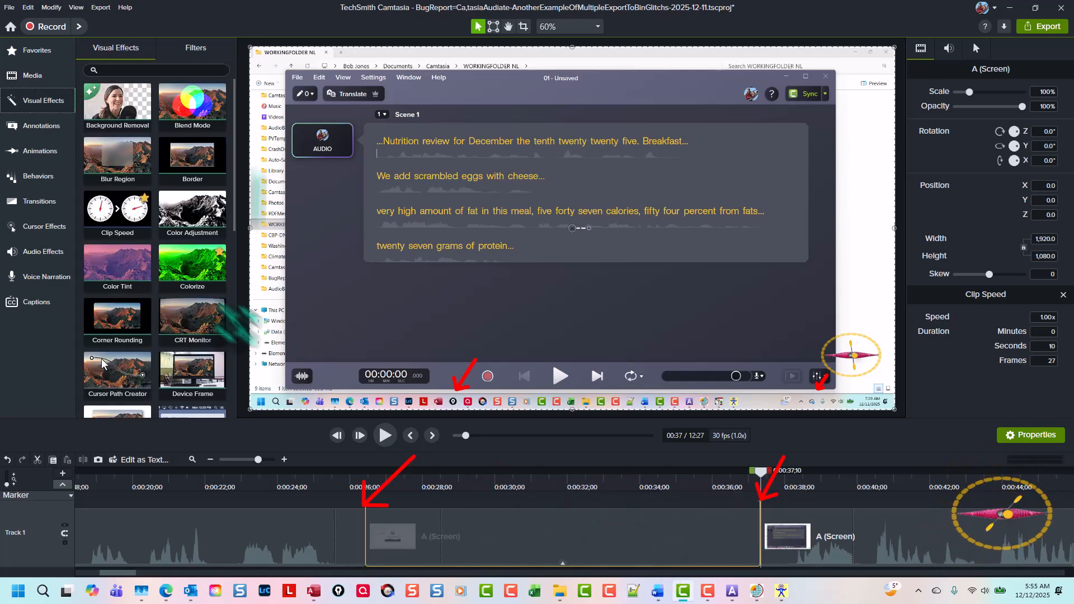
right_click(136, 229)
click(559, 532)
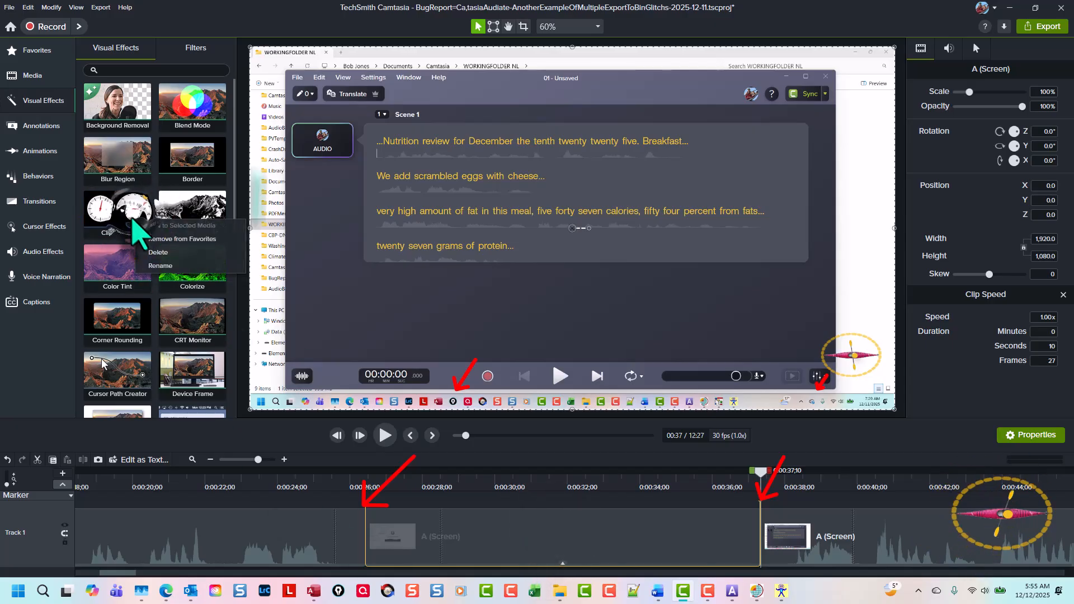
click(562, 564)
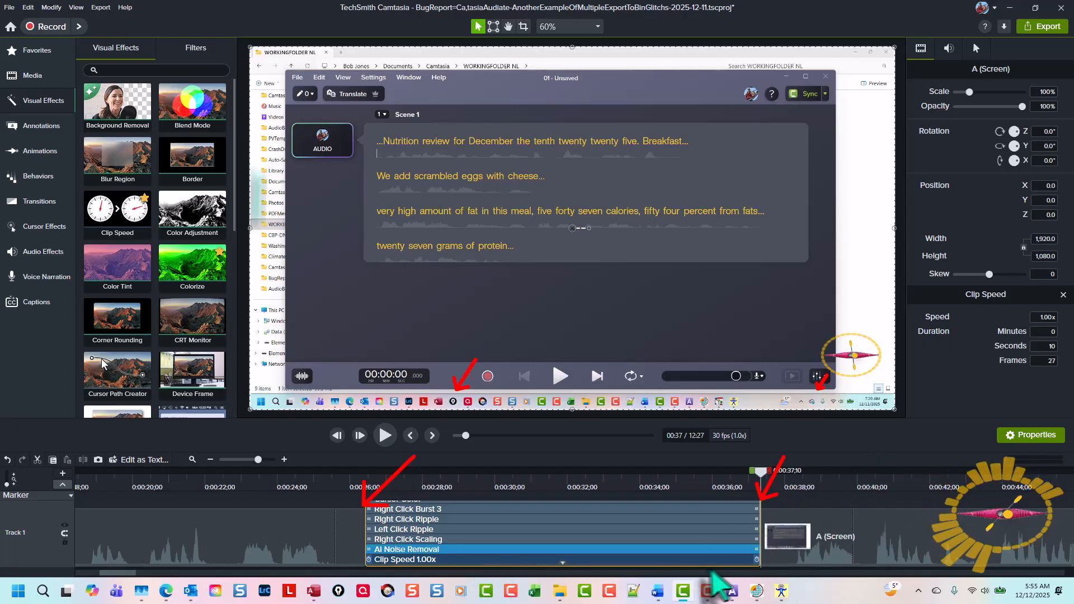
click(564, 564)
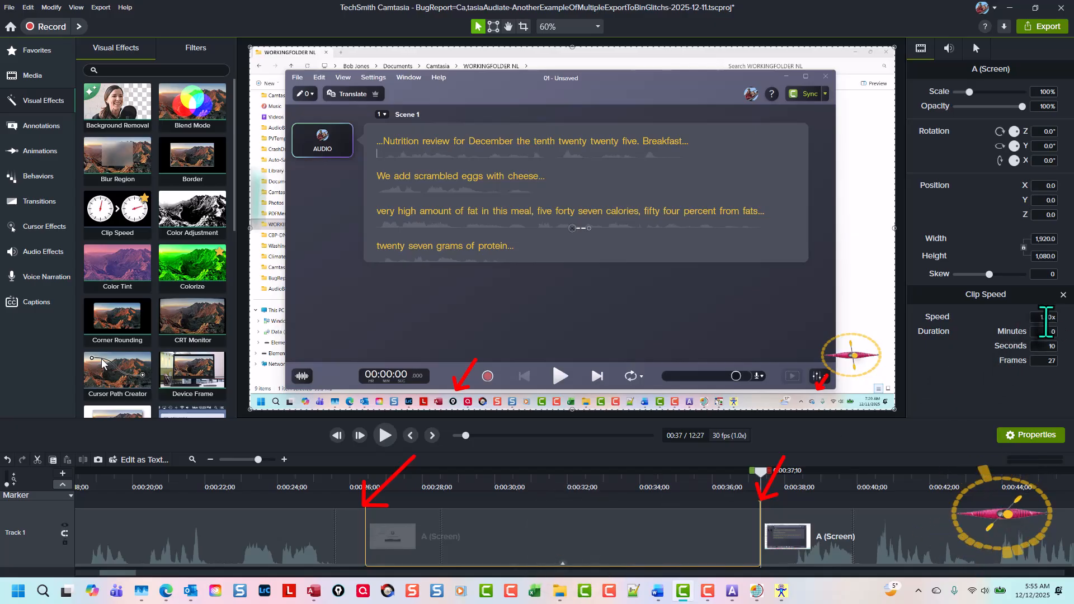
Set the clip speed of the isolated section to about 8x and scrub past it to review the result
click(1047, 318)
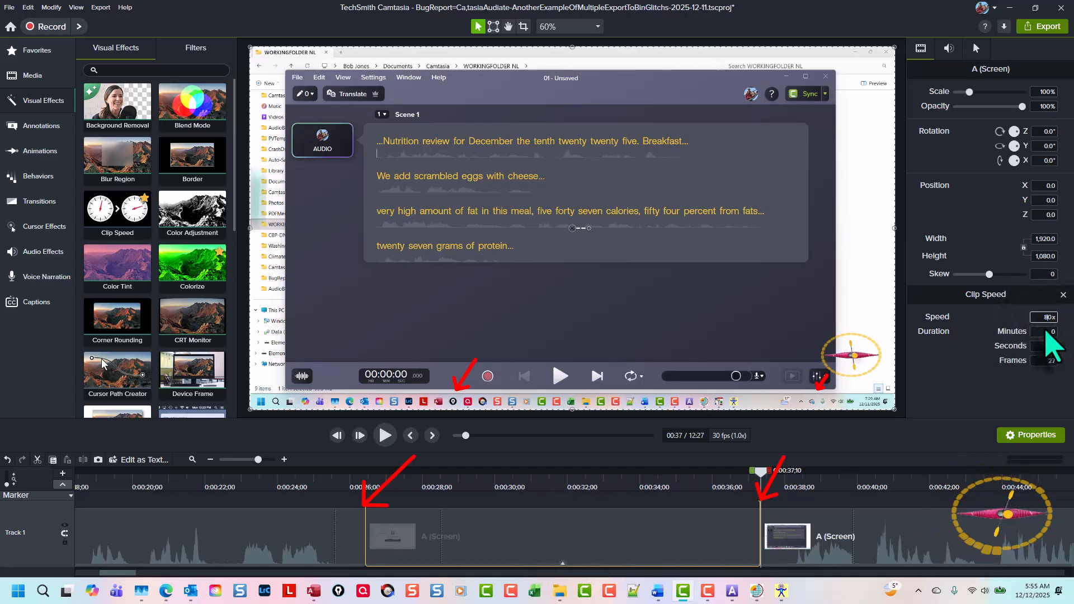
text(8)
key(Tab)
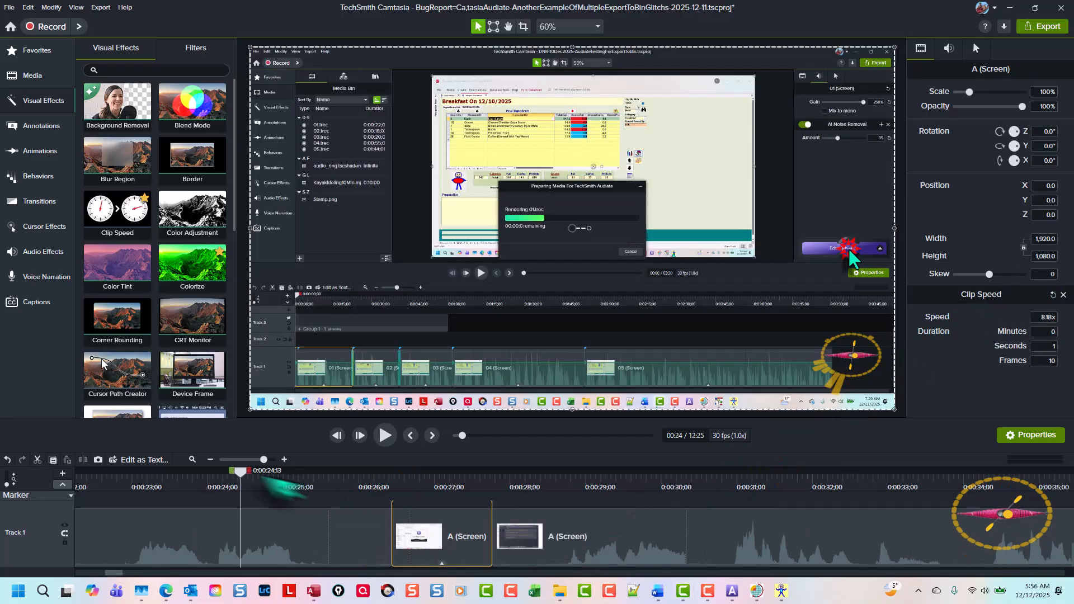
drag(244, 474, 520, 506)
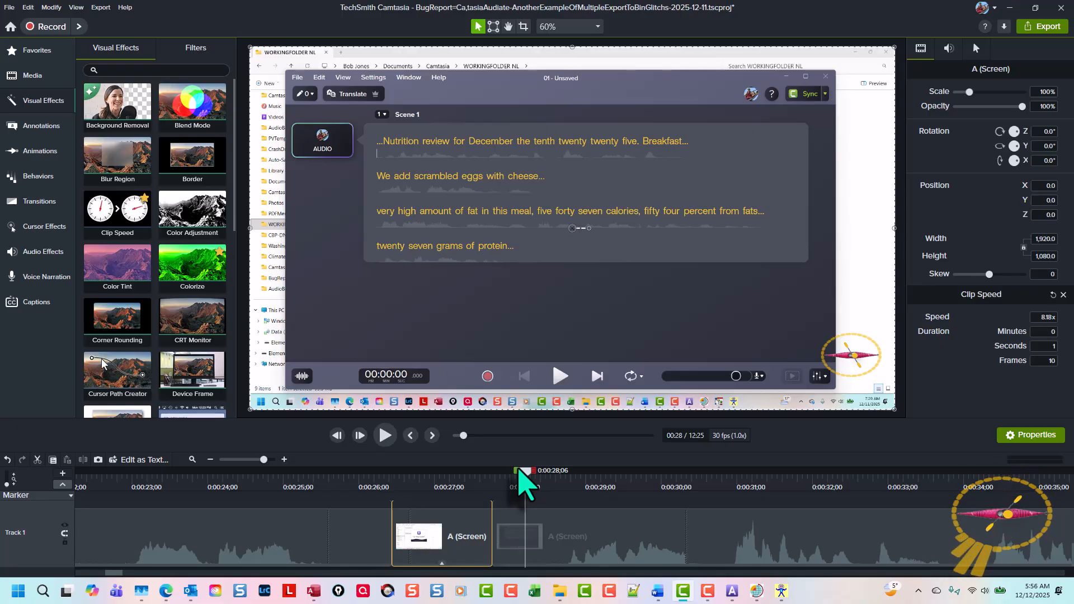
click(538, 496)
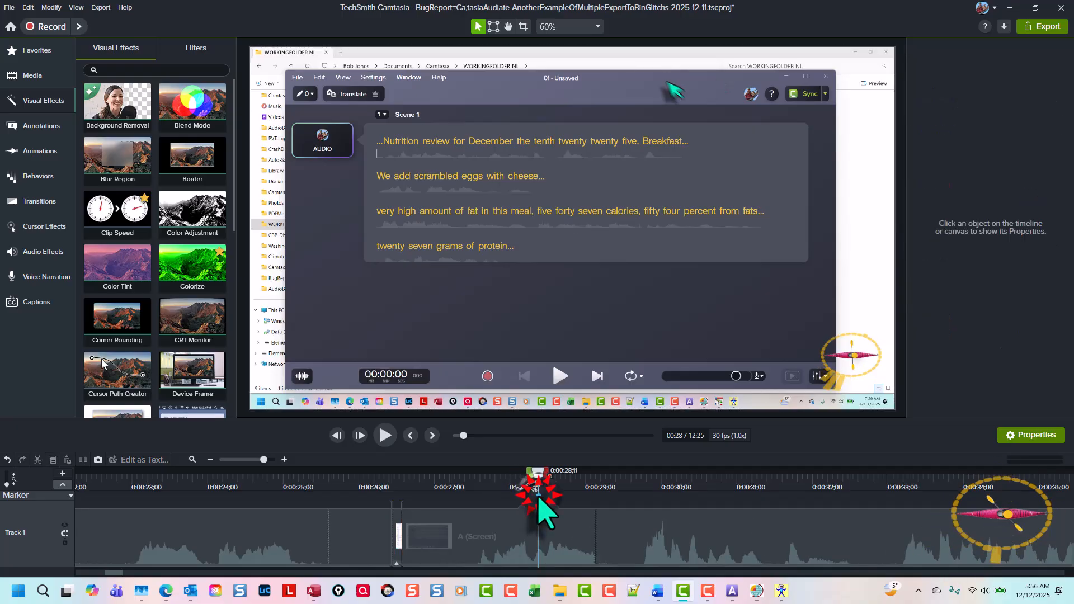
Undo the clip speed change and both splits of the A (Screen) clip
key(ctrl+z)
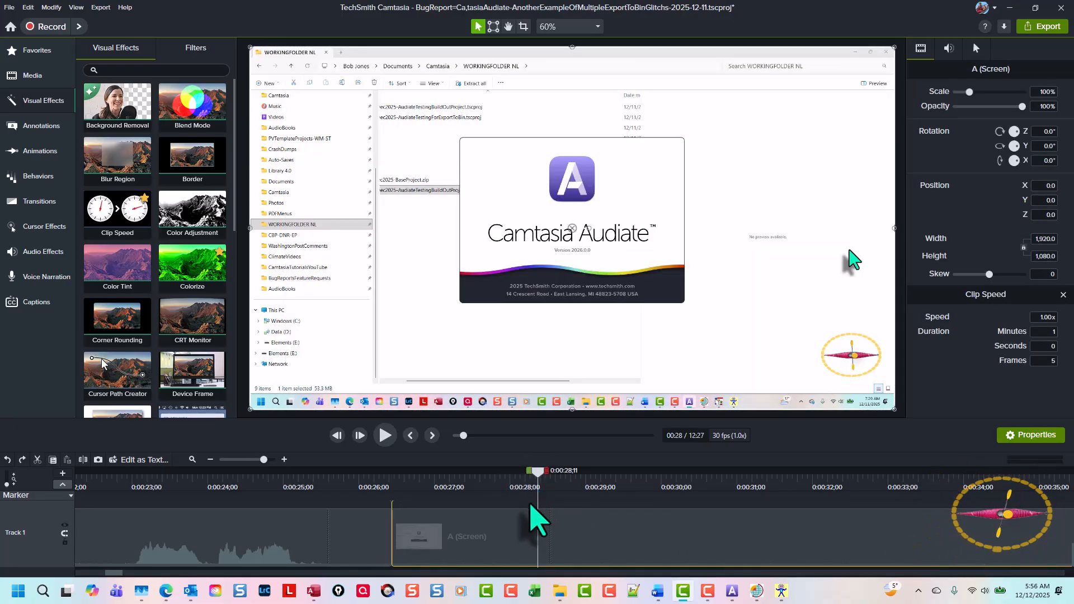
scroll(540, 540, down, 2)
key(ctrl+z)
key(ctrl+z)
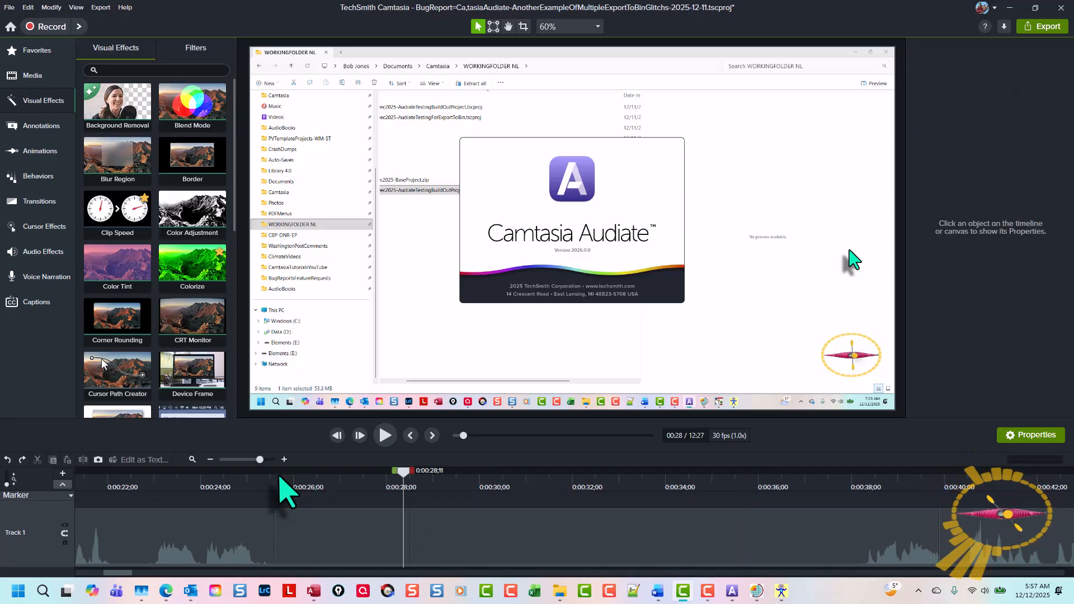
Select the A (Screen) clip, enlarge the timeline area, and mark a timeline selection from 0:00:26;15 to 0:00:37;01
click(317, 487)
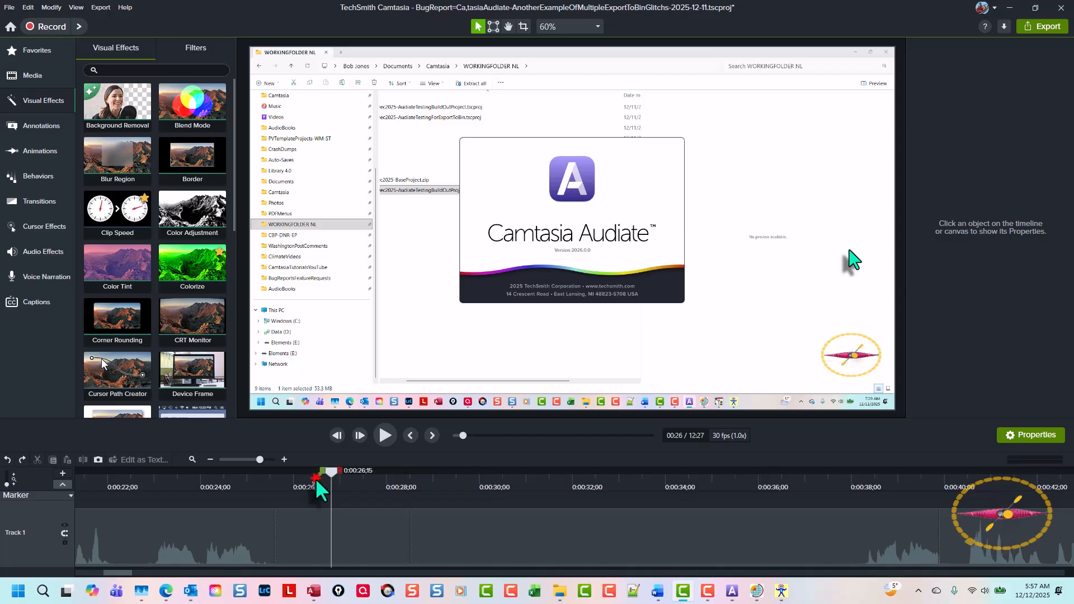
click(353, 548)
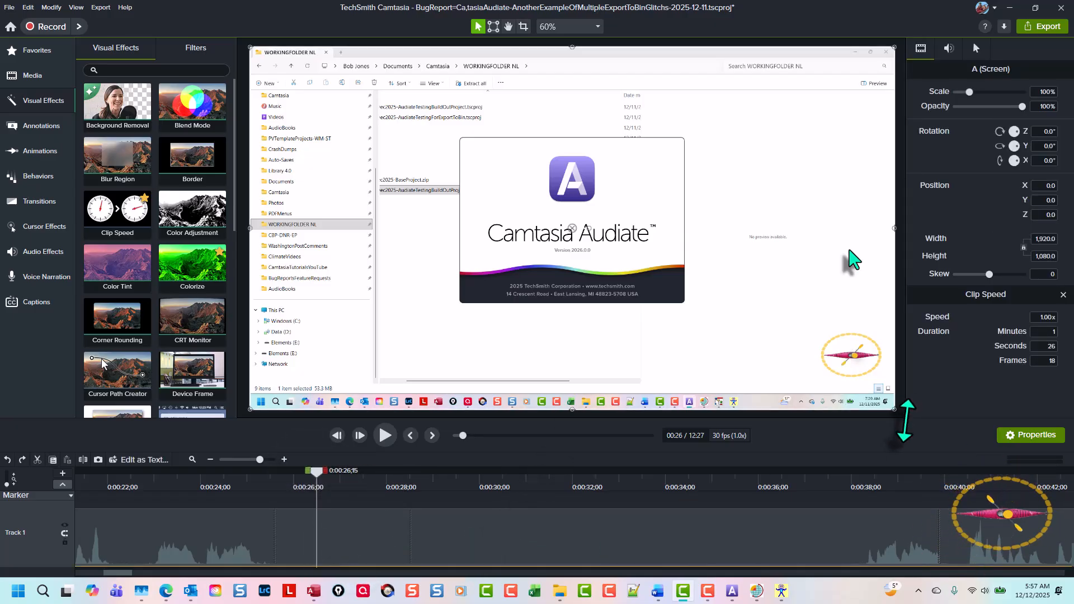
drag(905, 421, 906, 385)
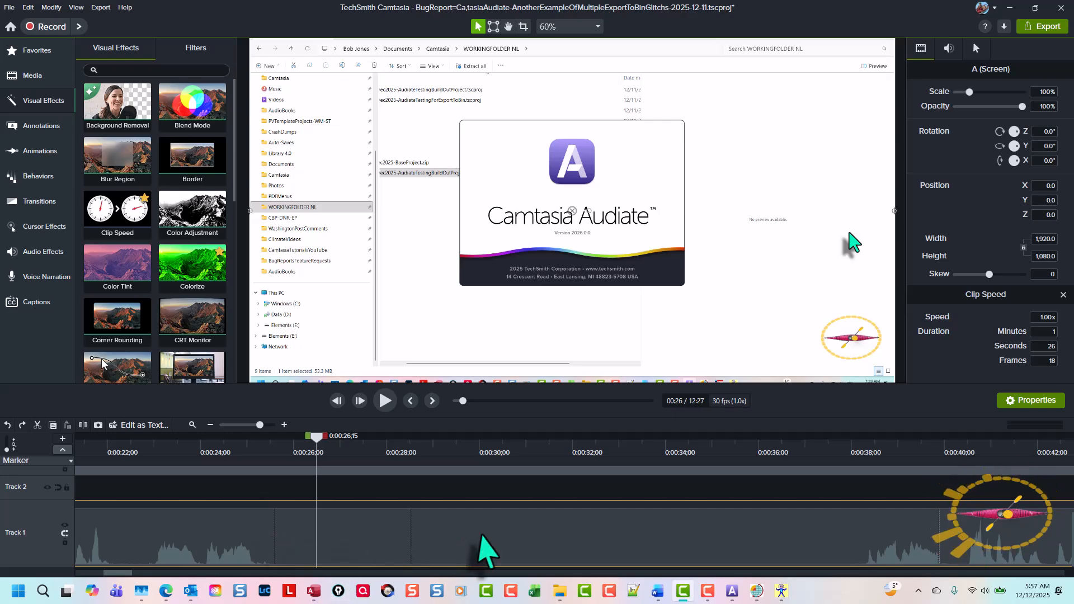
drag(323, 442, 815, 491)
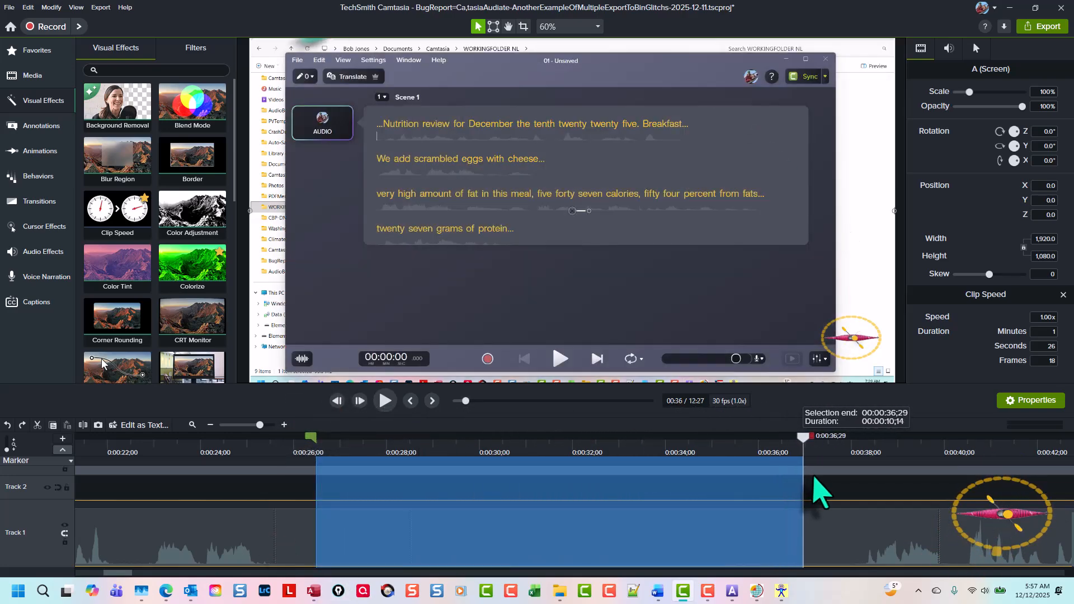
Examine the commands available for the marked timeline selection to see whether clip speed can be applied to it
click(570, 534)
right_click(570, 534)
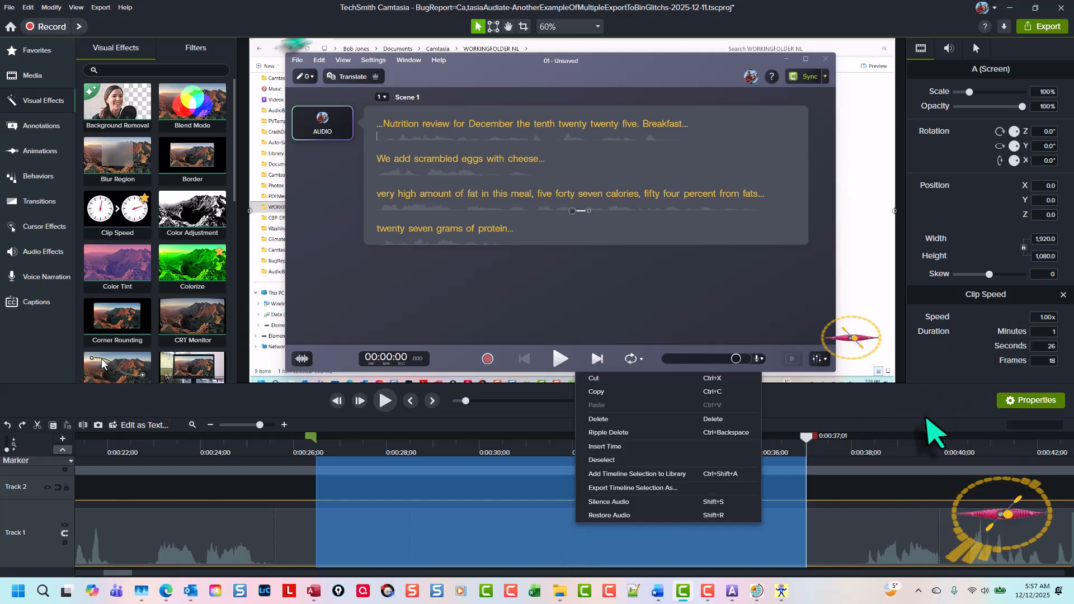
click(923, 397)
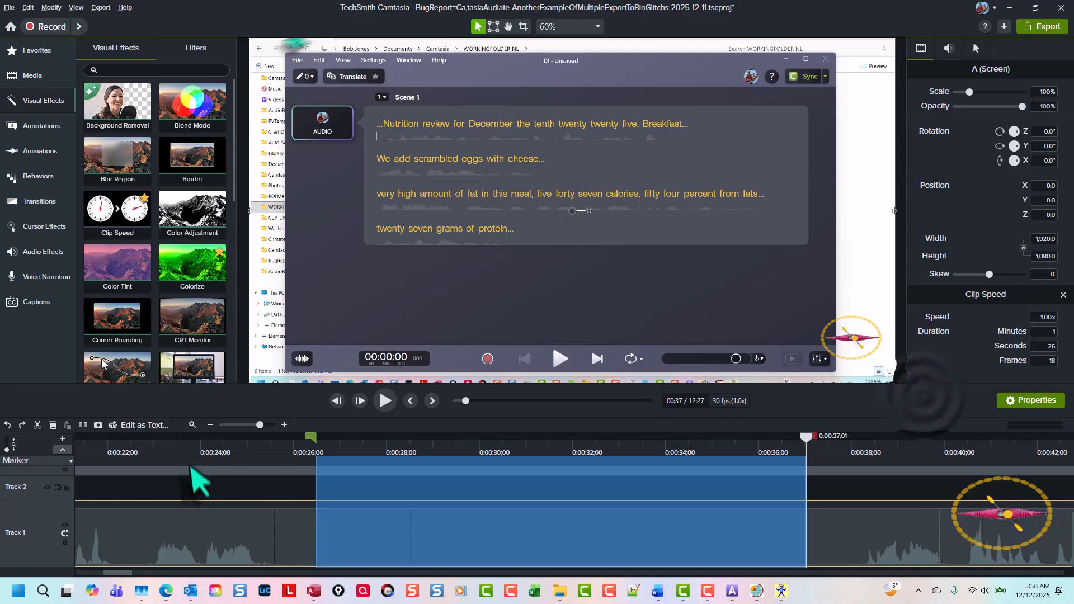
click(190, 467)
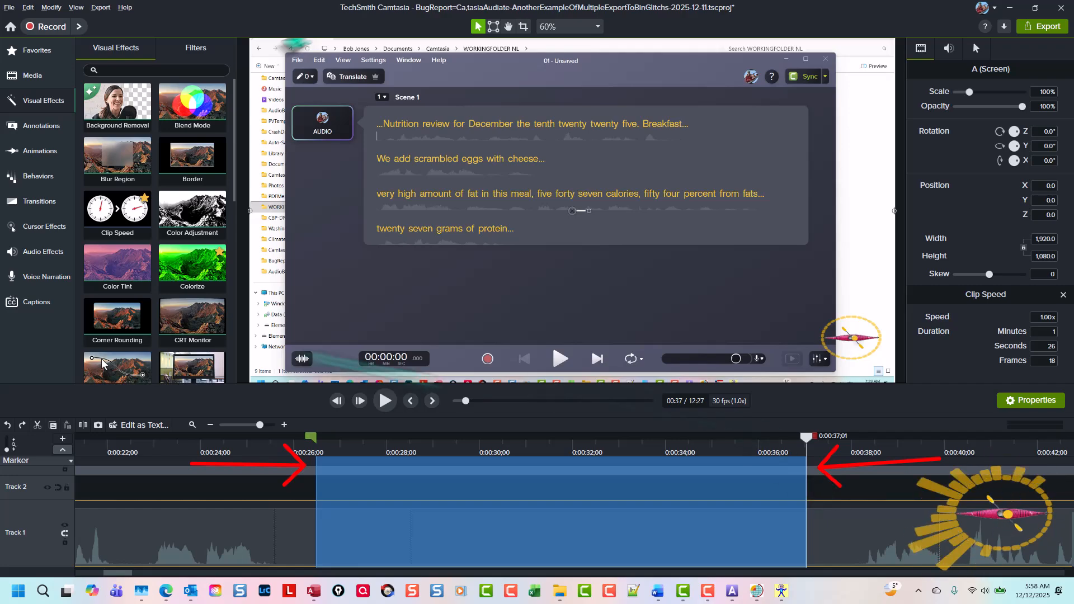
click(70, 183)
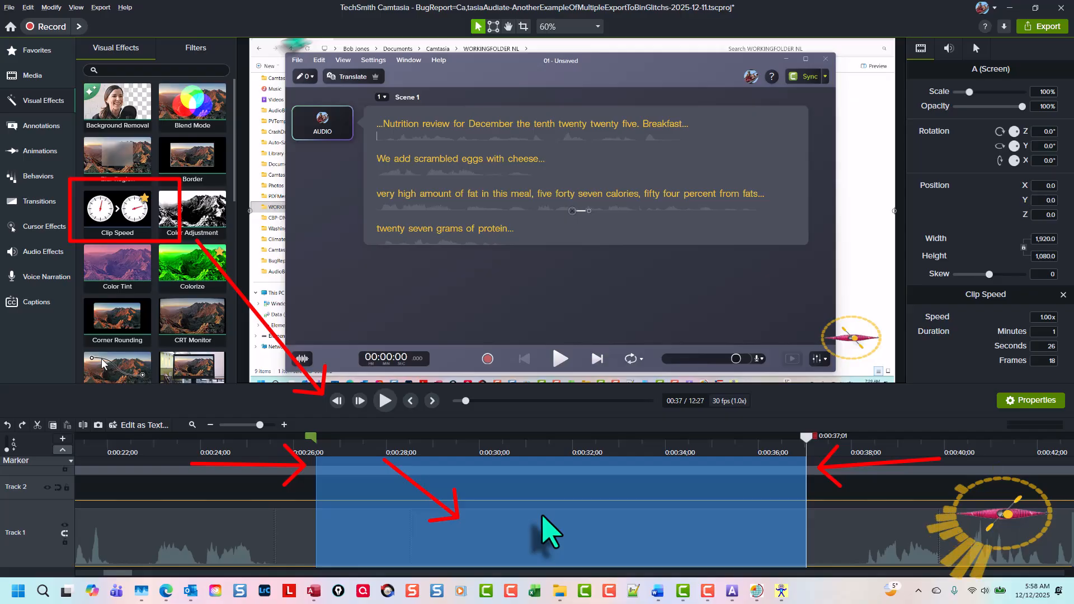
right_click(577, 526)
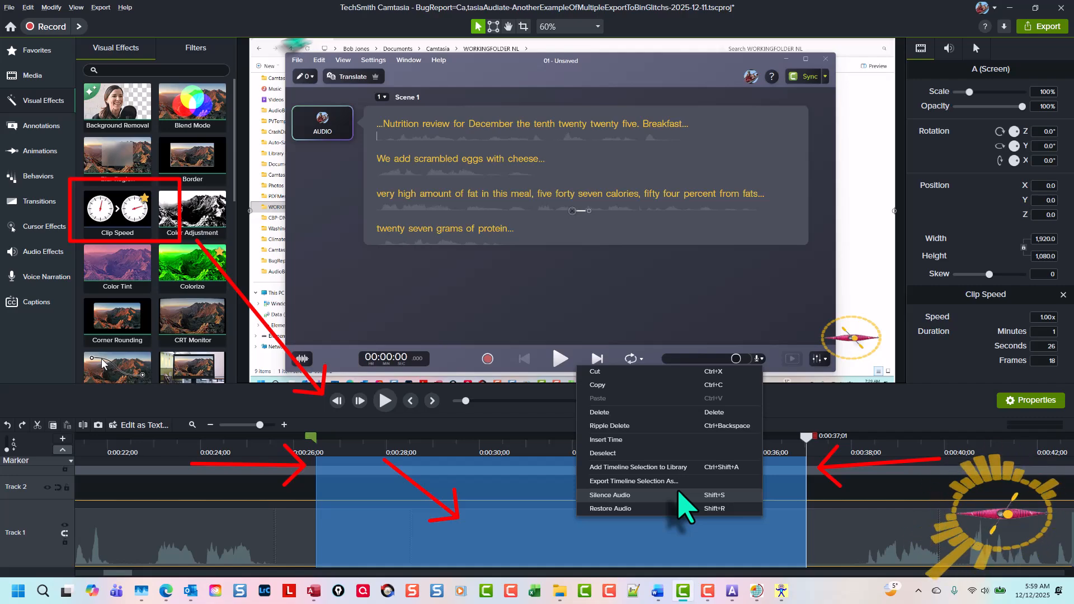
click(577, 523)
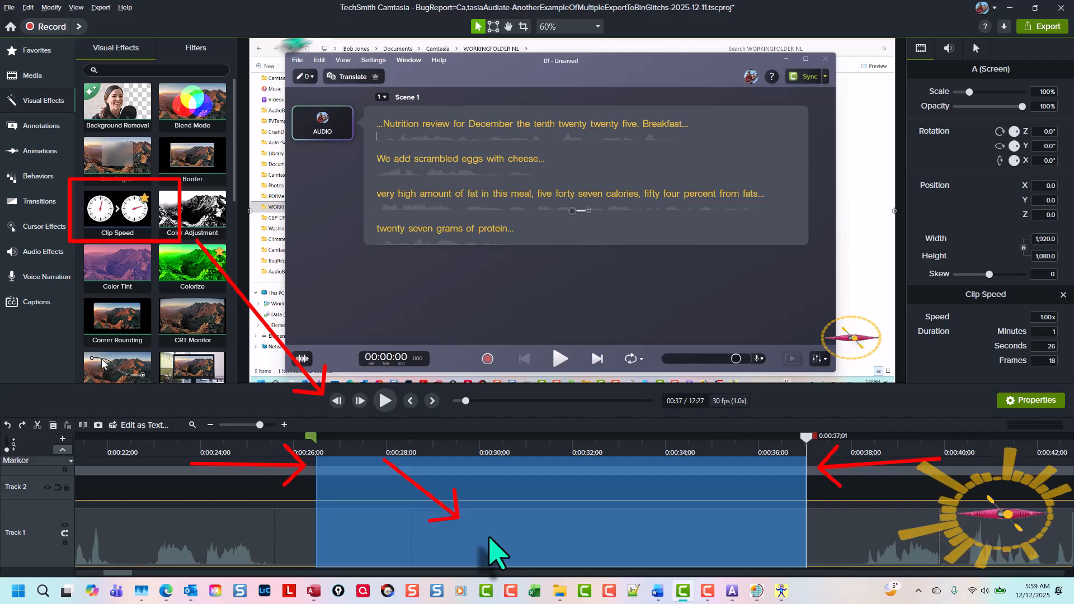